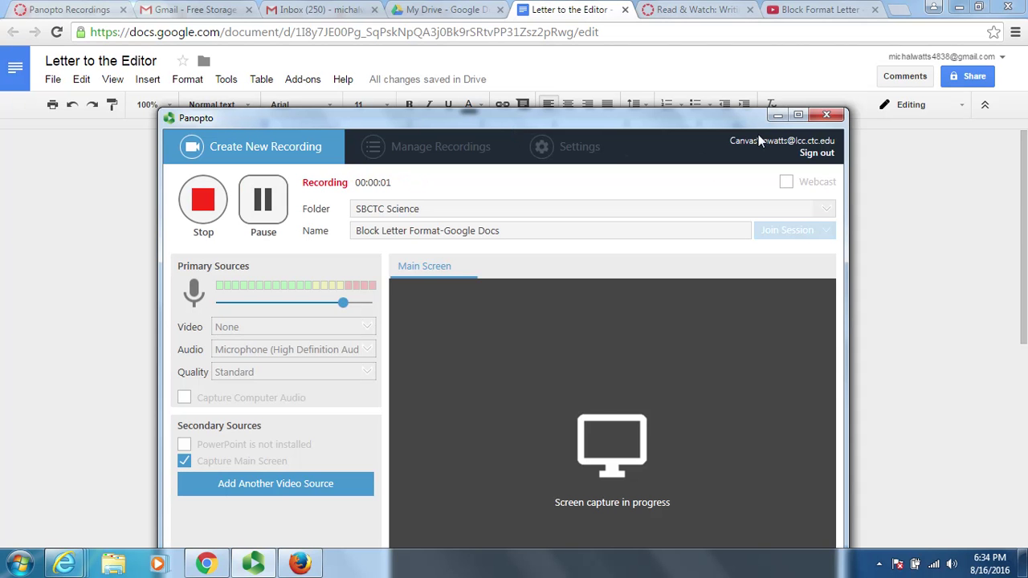
- Minimize the Panopto recorder to reveal the Letter to the Editor document
{"action": "left_click", "coordinate": [777, 116]}
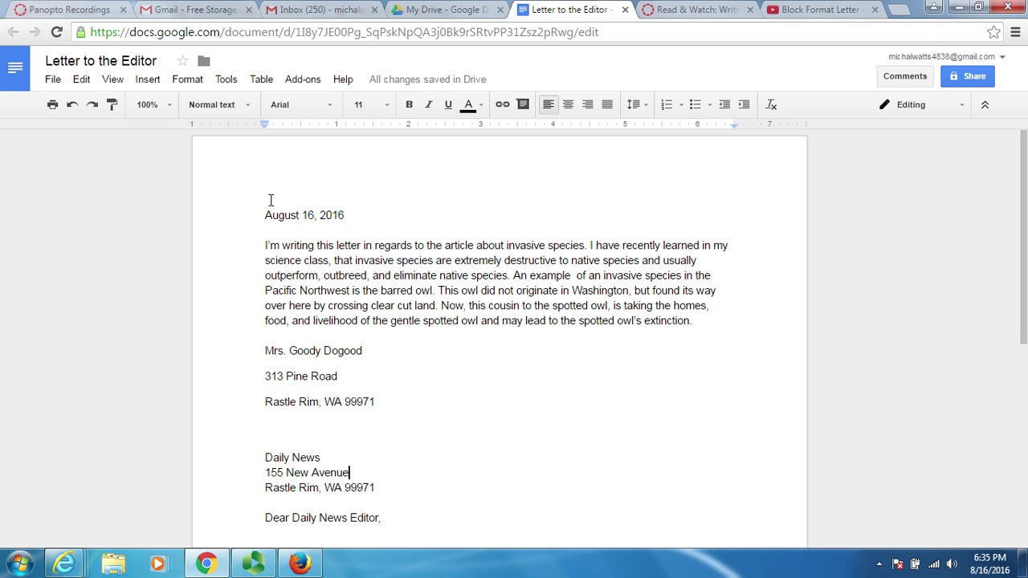
- Set all the letter text to Times New Roman at size 12
{"action": "key", "text": "ctrl+a"}
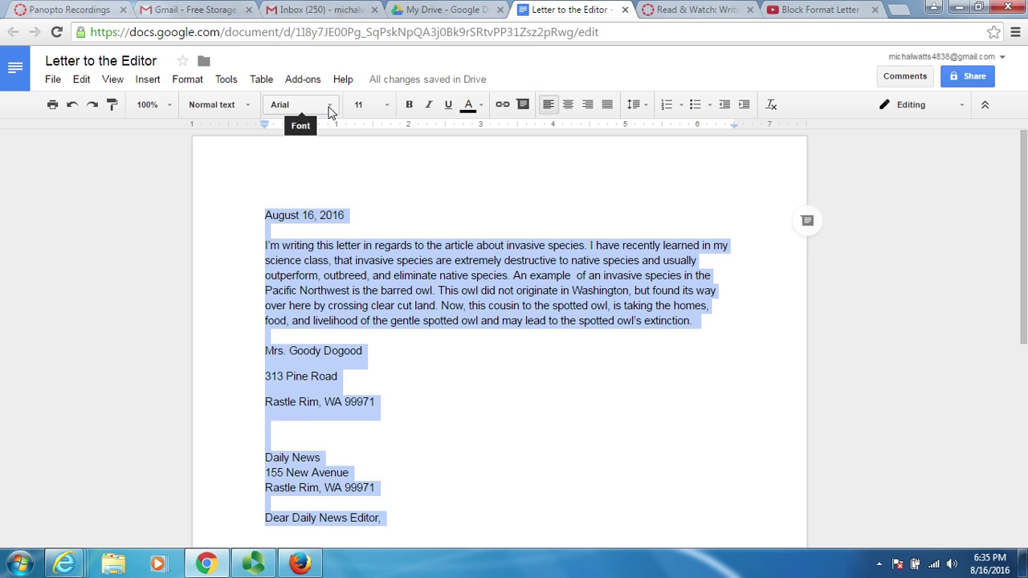
{"action": "left_click", "coordinate": [329, 112]}
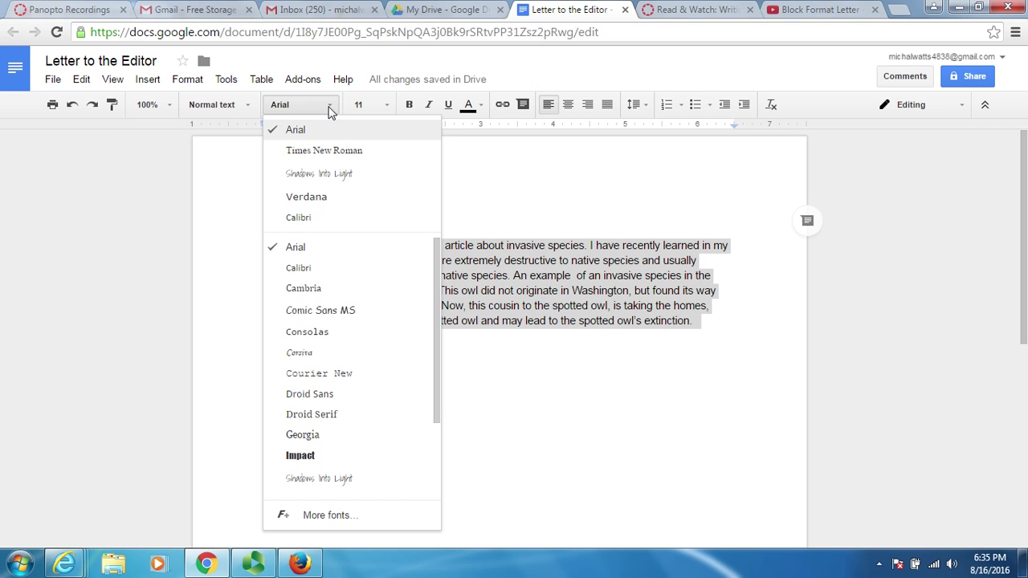
{"action": "left_click", "coordinate": [334, 155]}
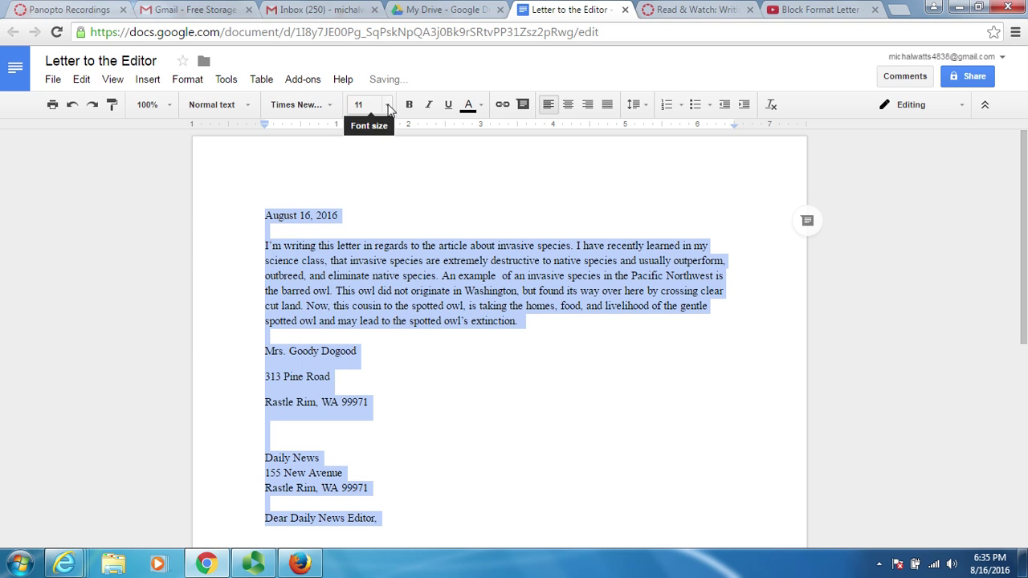
{"action": "left_click", "coordinate": [387, 105]}
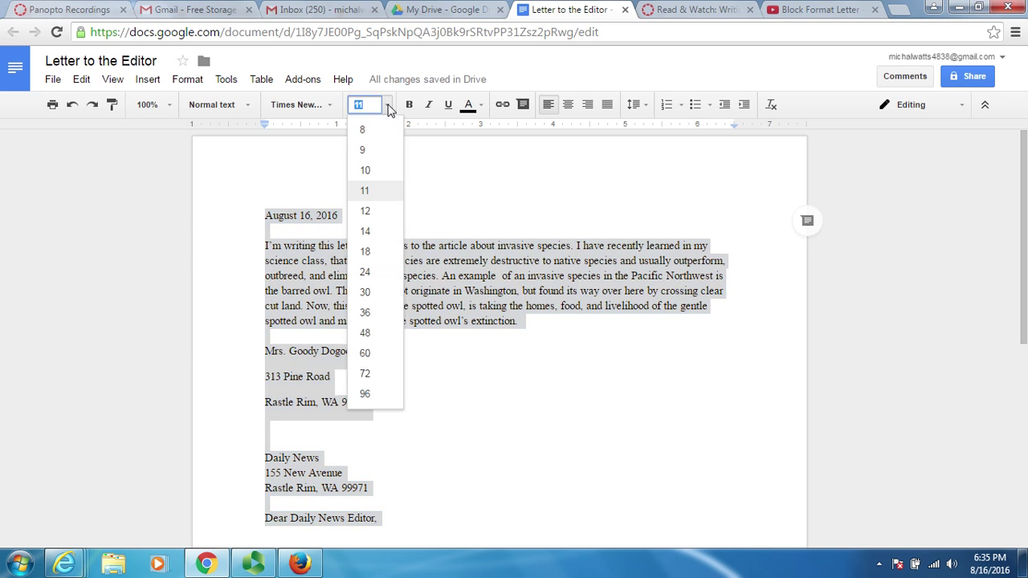
{"action": "left_click", "coordinate": [368, 211]}
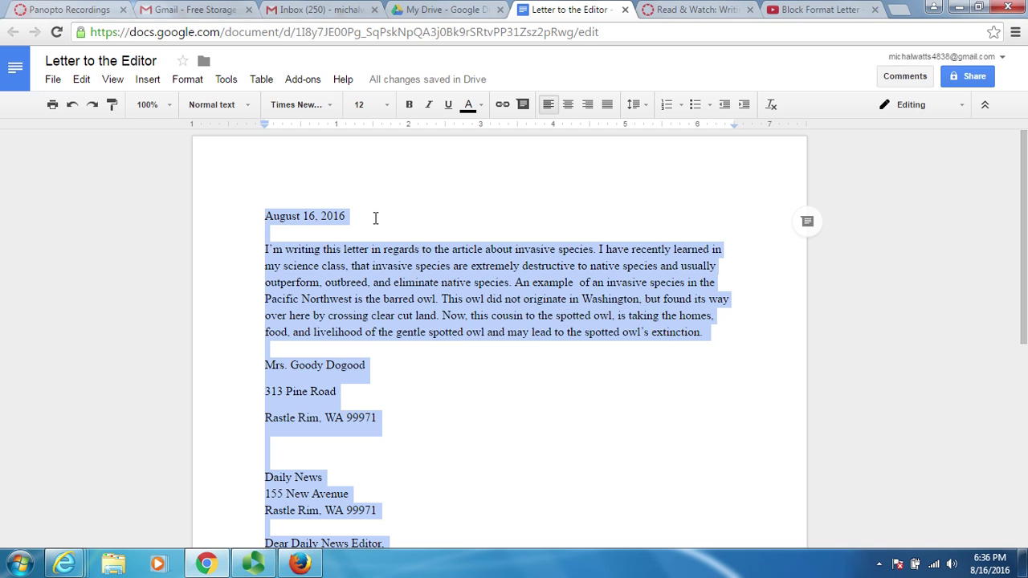
{"action": "left_click", "coordinate": [273, 196]}
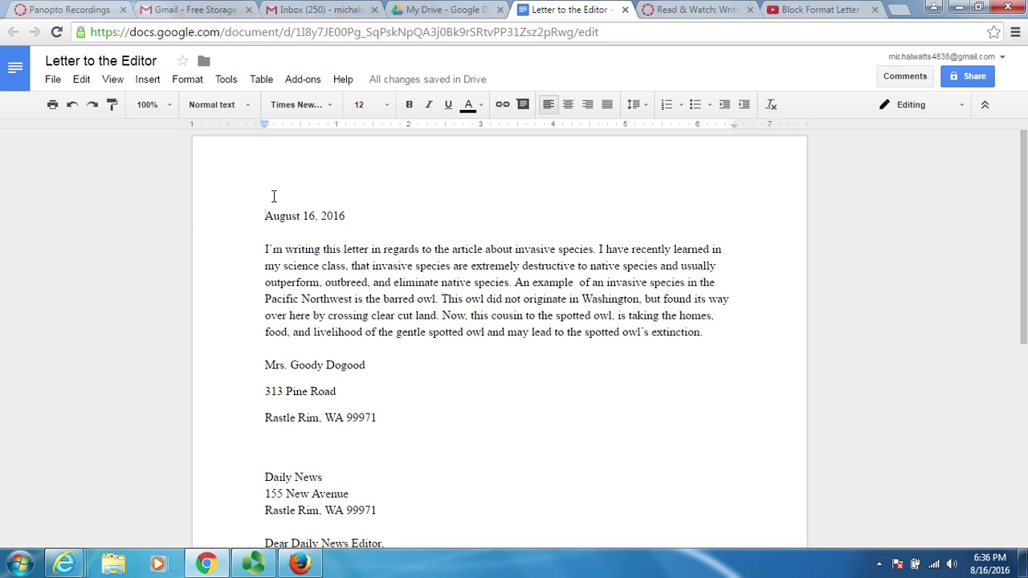
- Make the three sender address lines single-spaced with no space after each paragraph
{"action": "left_click", "coordinate": [277, 366]}
{"action": "left_click", "coordinate": [270, 375]}
{"action": "left_click_drag", "start_coordinate": [270, 376], "coordinate": [384, 423]}
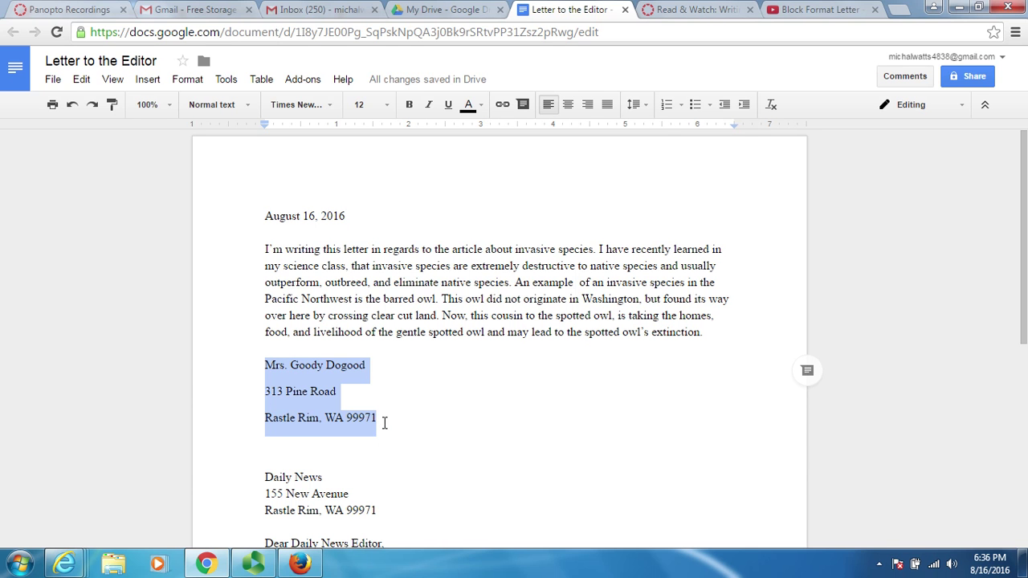
{"action": "left_click", "coordinate": [645, 109]}
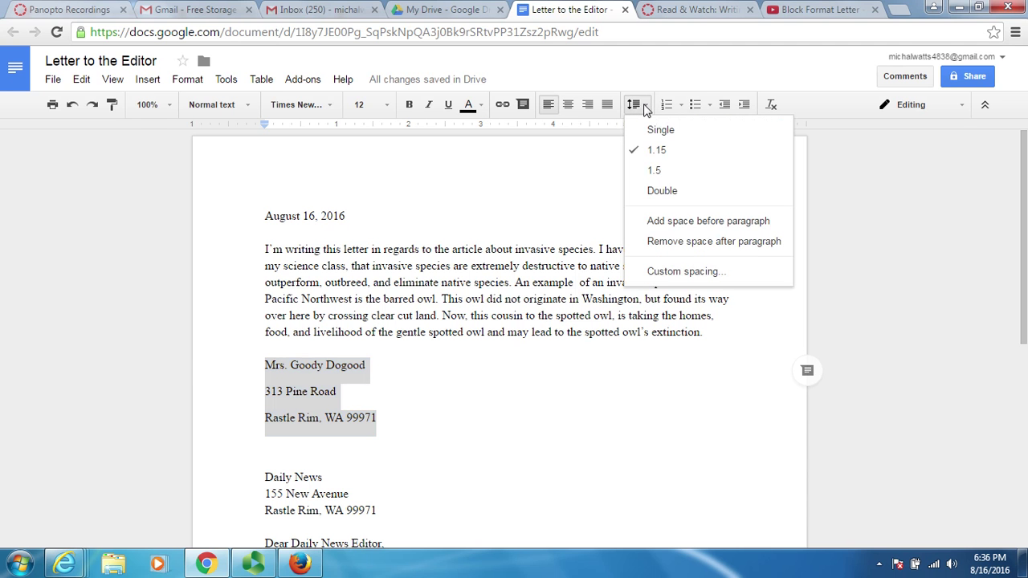
{"action": "left_click", "coordinate": [657, 133]}
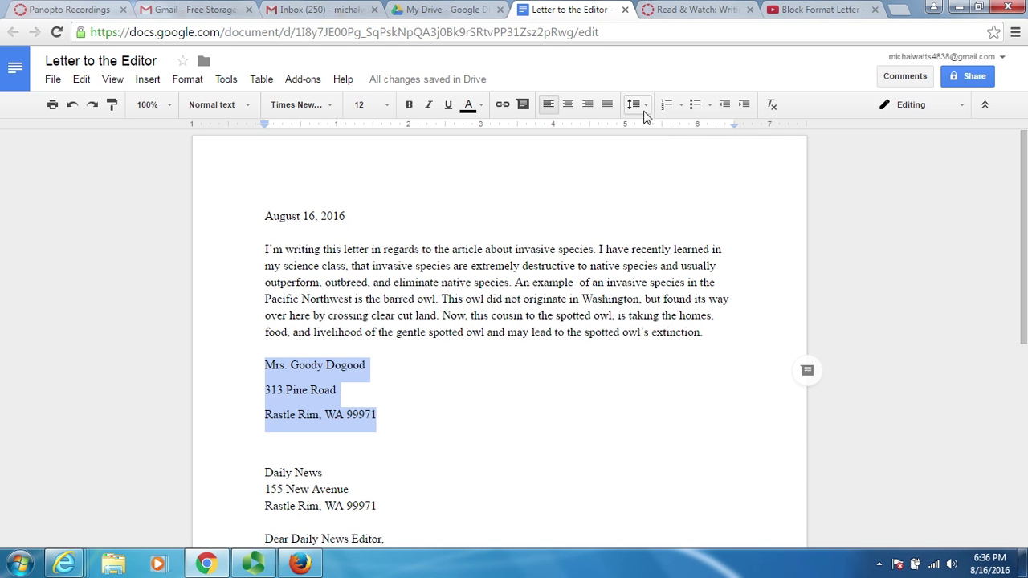
{"action": "left_click", "coordinate": [644, 108]}
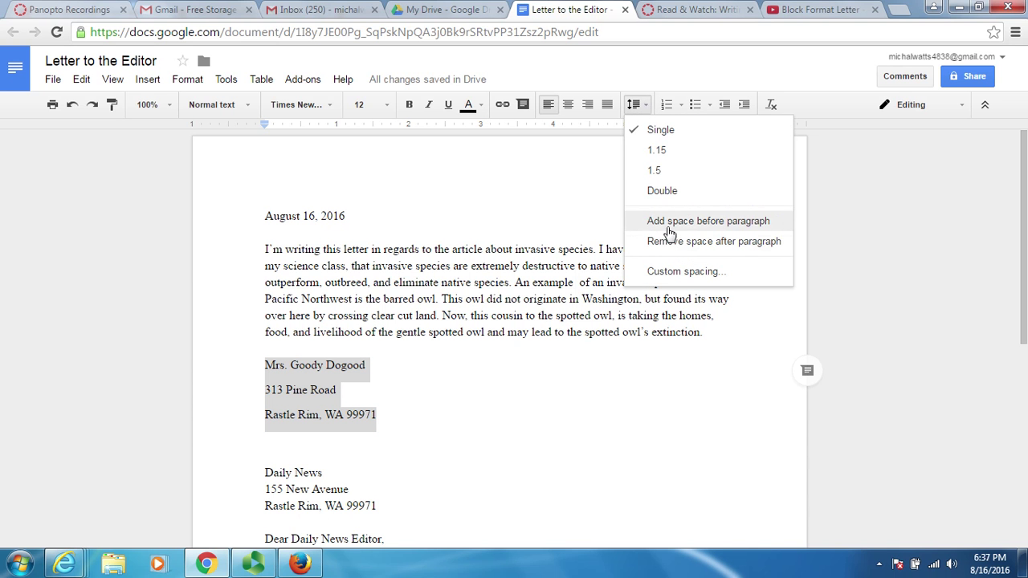
{"action": "left_click", "coordinate": [663, 242]}
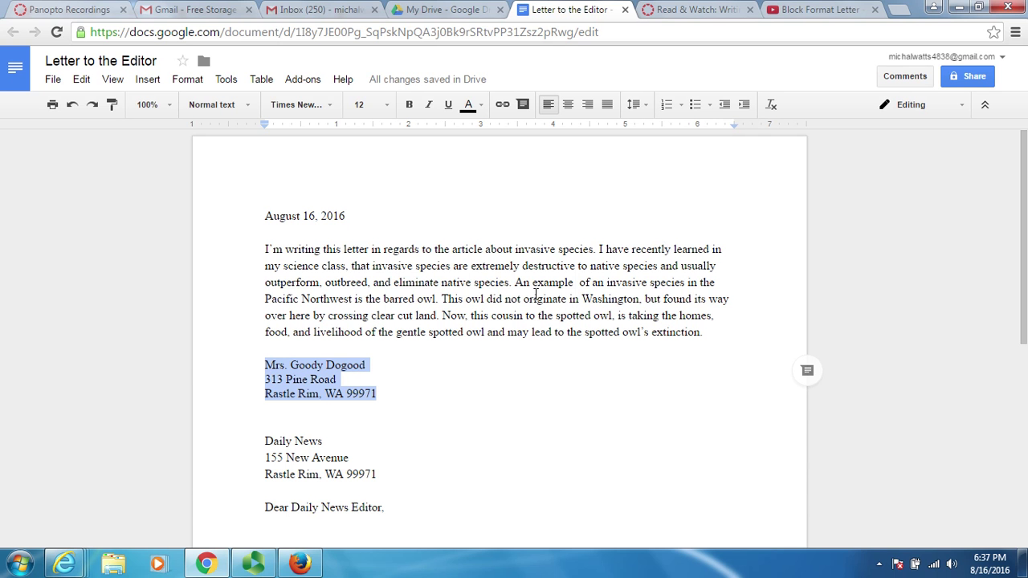
{"action": "left_click", "coordinate": [406, 419]}
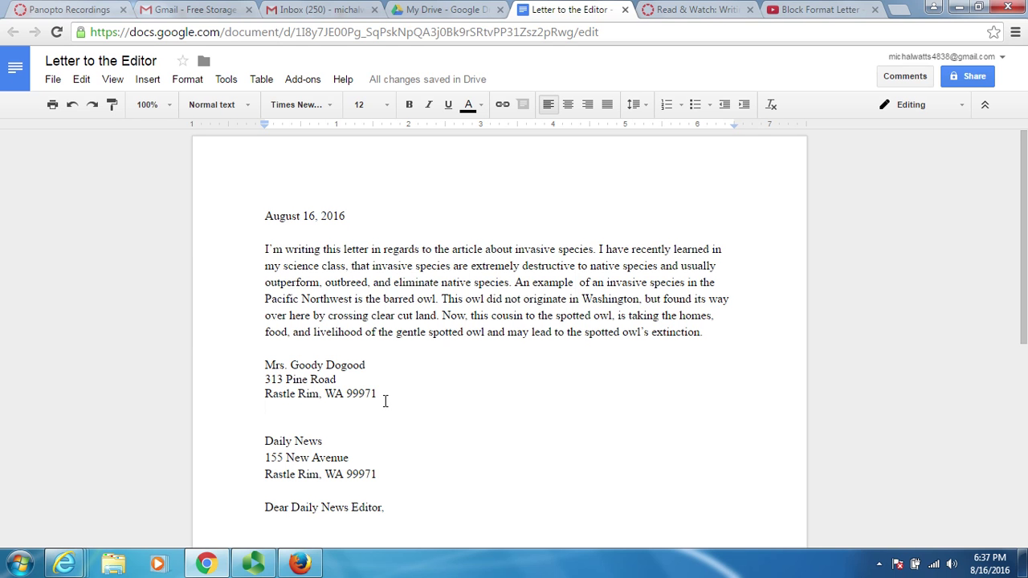
- Copy the sender address above the date with a blank line, then select the old copy
{"action": "left_click_drag", "start_coordinate": [385, 402], "coordinate": [273, 371]}
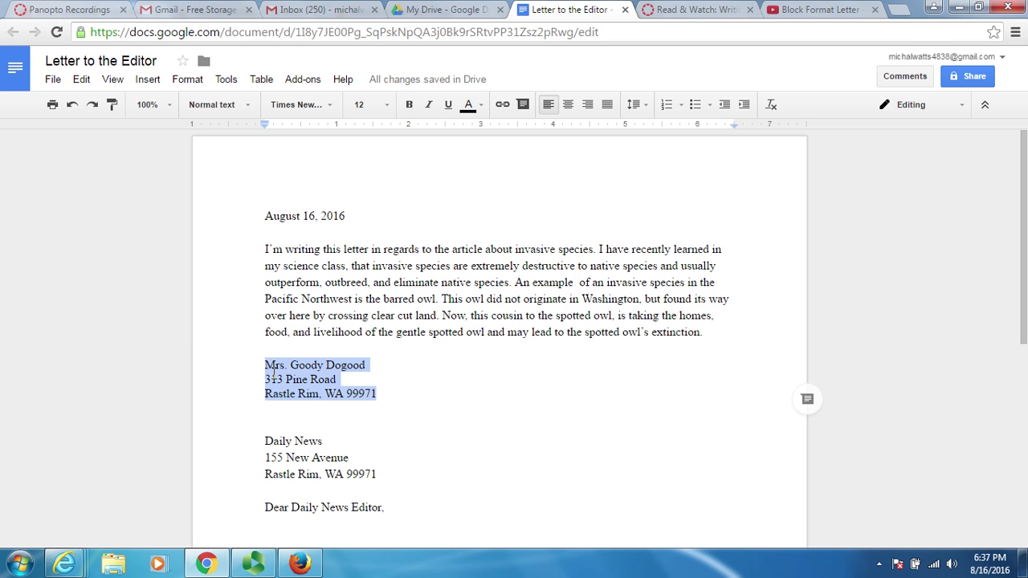
{"action": "left_click", "coordinate": [272, 218]}
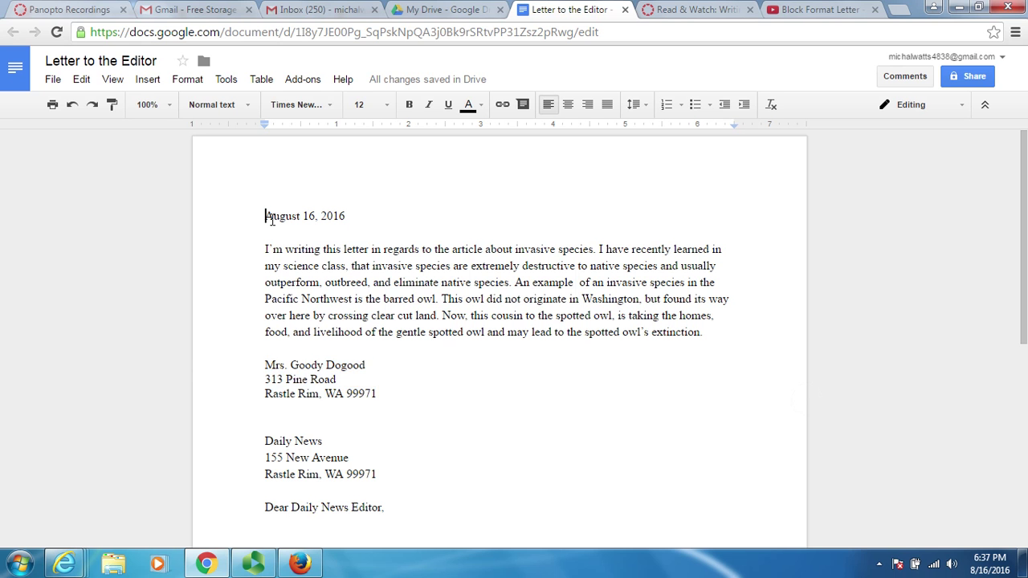
{"action": "key", "text": "Return"}
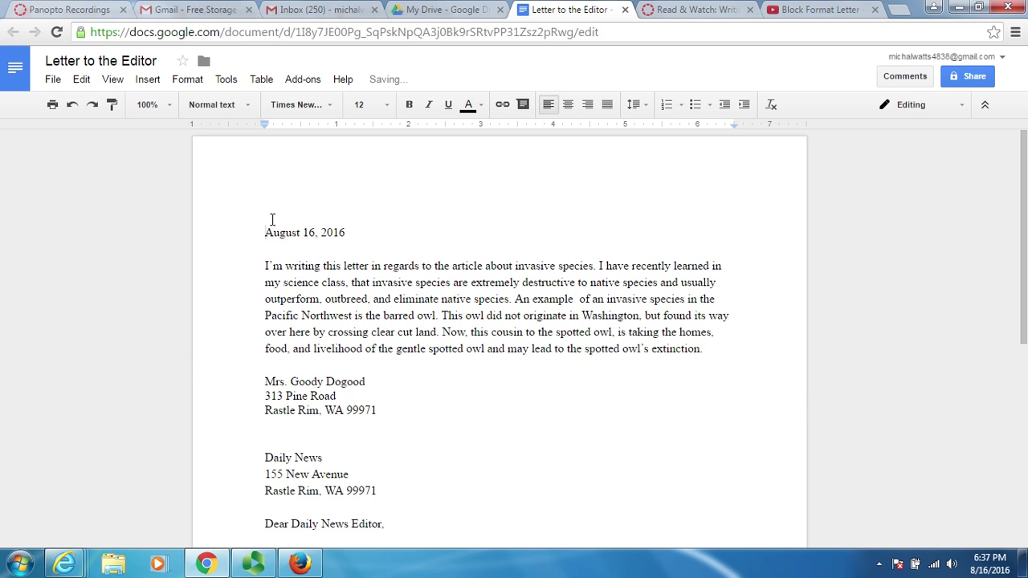
{"action": "key", "text": "Up"}
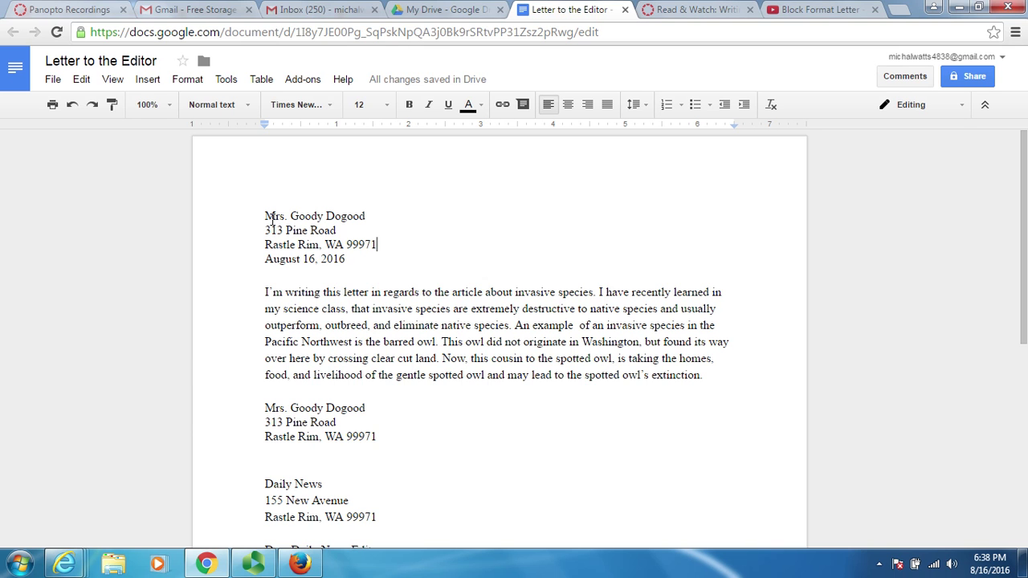
{"action": "key", "text": "Return"}
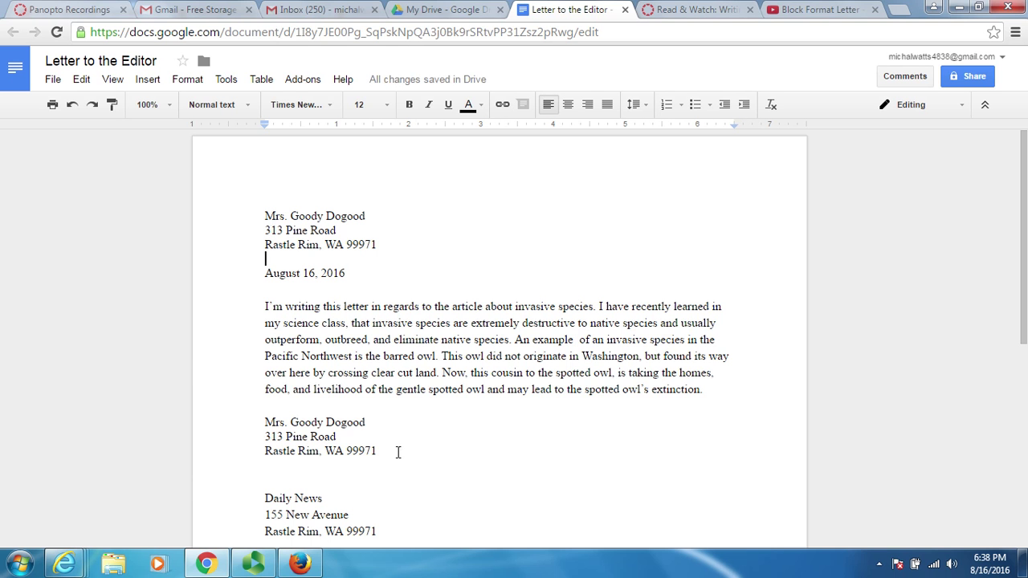
{"action": "left_click_drag", "start_coordinate": [391, 455], "coordinate": [273, 432]}
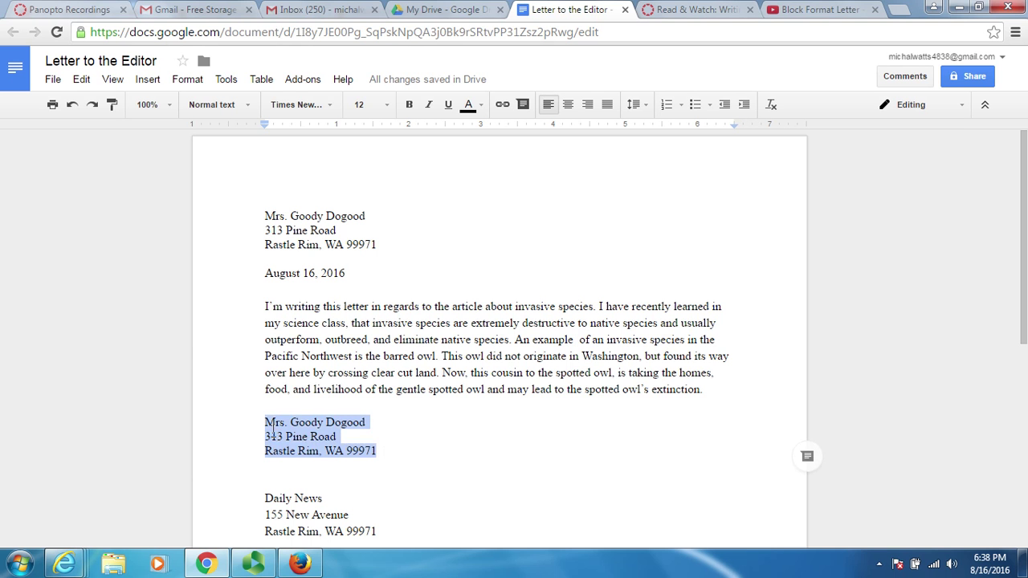
- Delete the old sender address and move the Daily News address below the date
{"action": "key", "text": "BackSpace"}
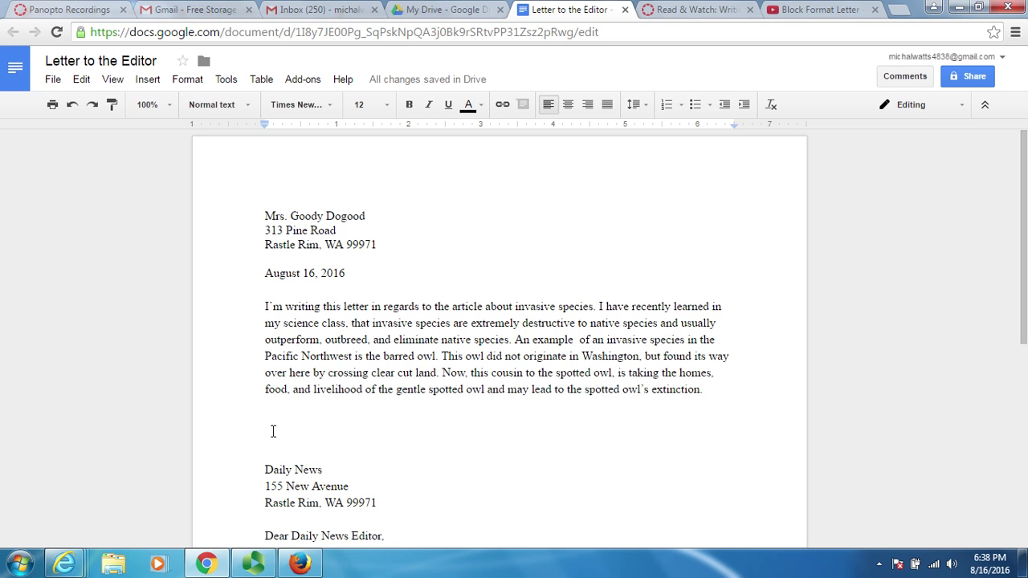
{"action": "left_click", "coordinate": [373, 504]}
{"action": "left_click_drag", "start_coordinate": [373, 505], "coordinate": [274, 478]}
{"action": "key", "text": "ctrl+c"}
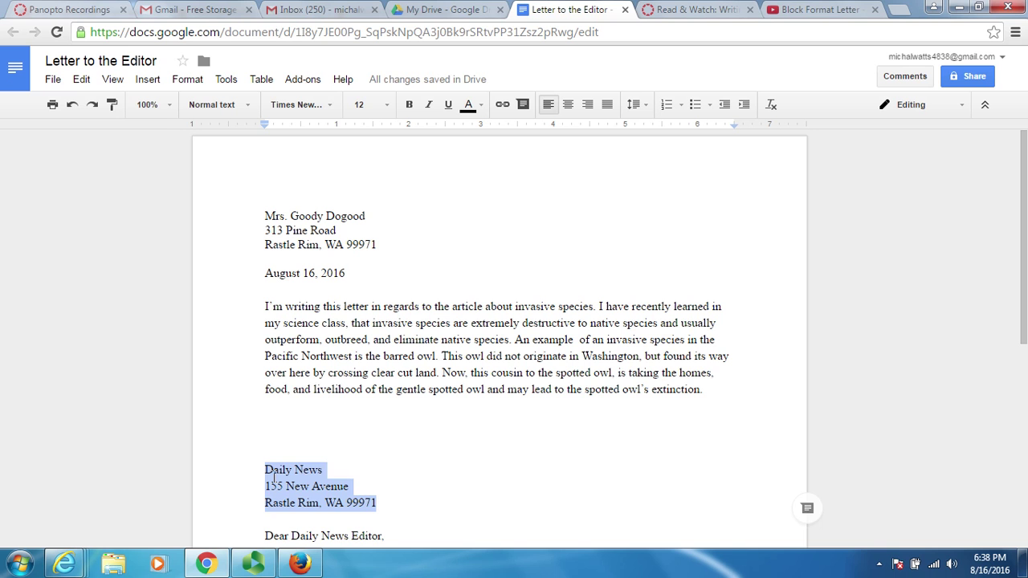
{"action": "key", "text": "BackSpace"}
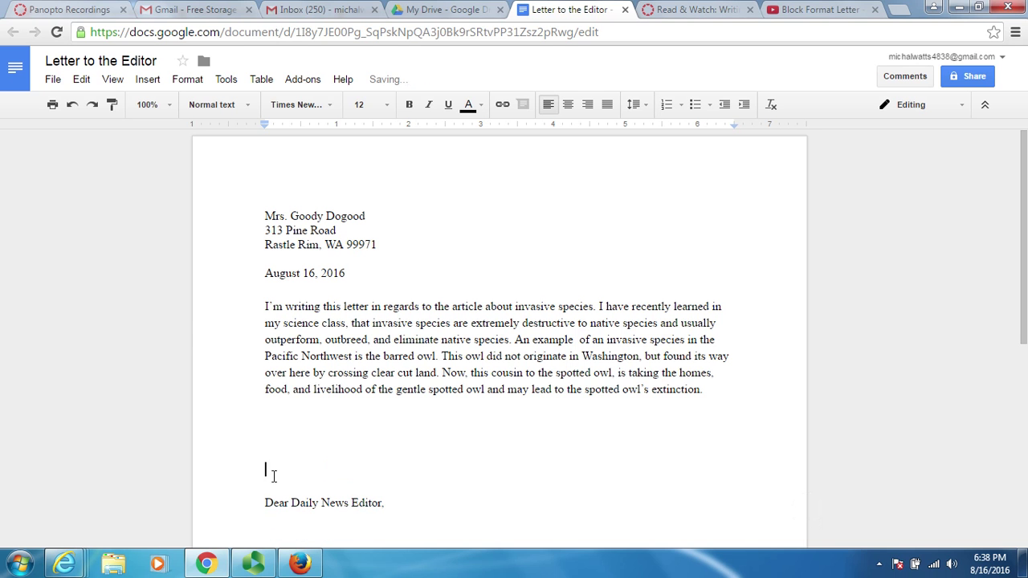
{"action": "left_click_drag", "start_coordinate": [349, 280], "coordinate": [354, 278]}
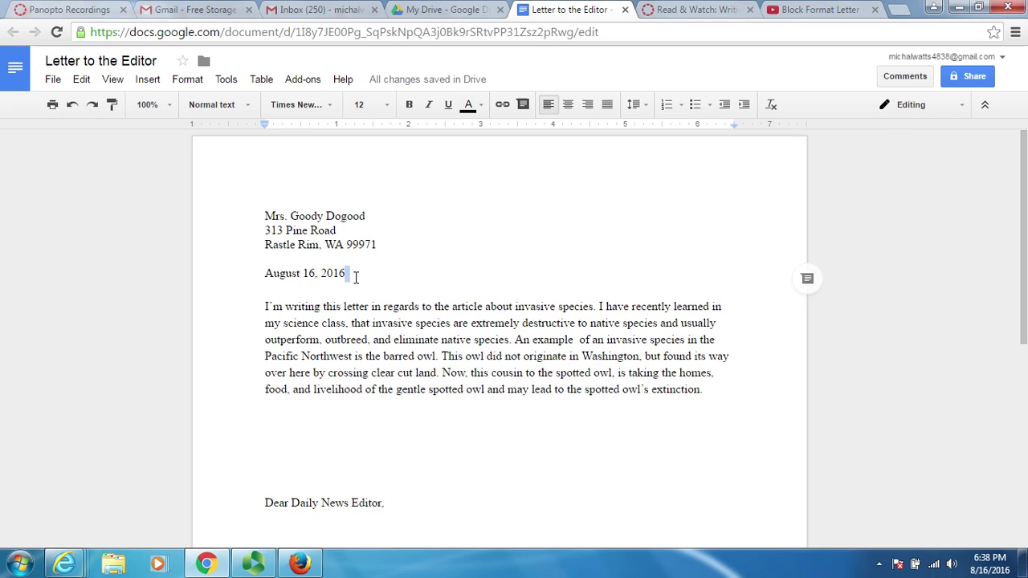
{"action": "key", "text": "Return"}
{"action": "key", "text": "Return"}
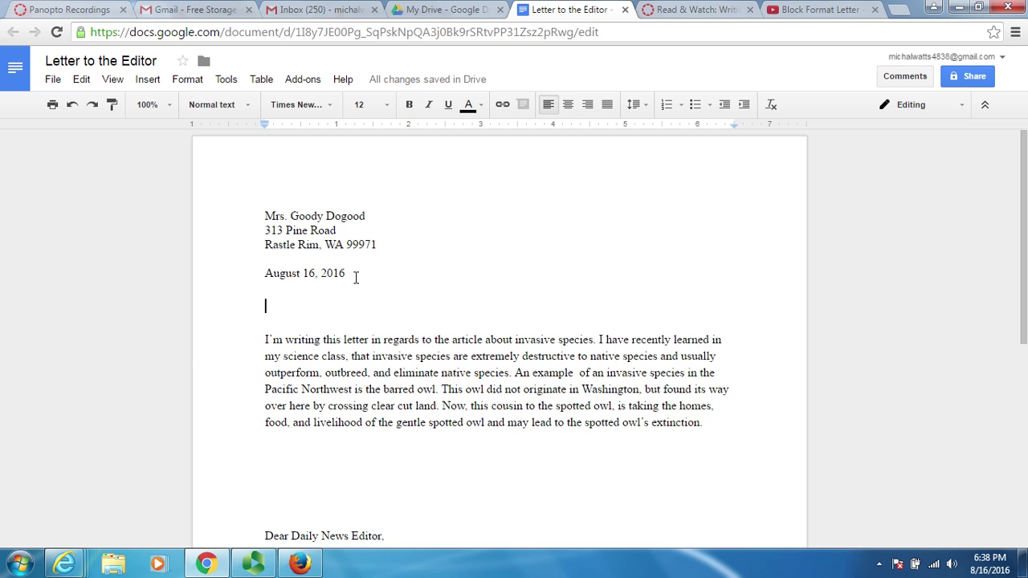
{"action": "key", "text": "ctrl+v"}
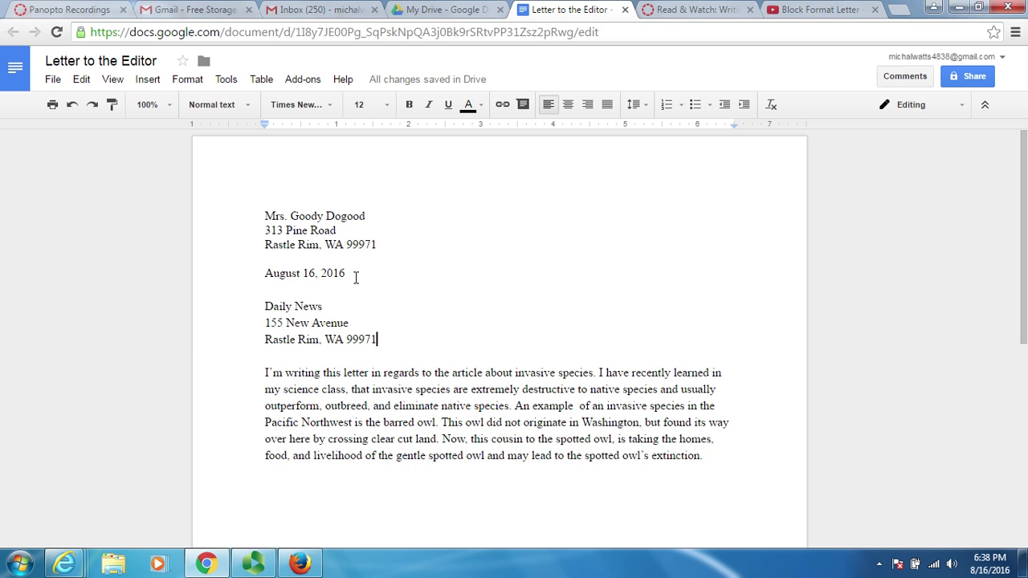
- Undo the paste and the two added lines, restoring the Daily News address above the salutation
{"action": "left_click", "coordinate": [72, 106]}
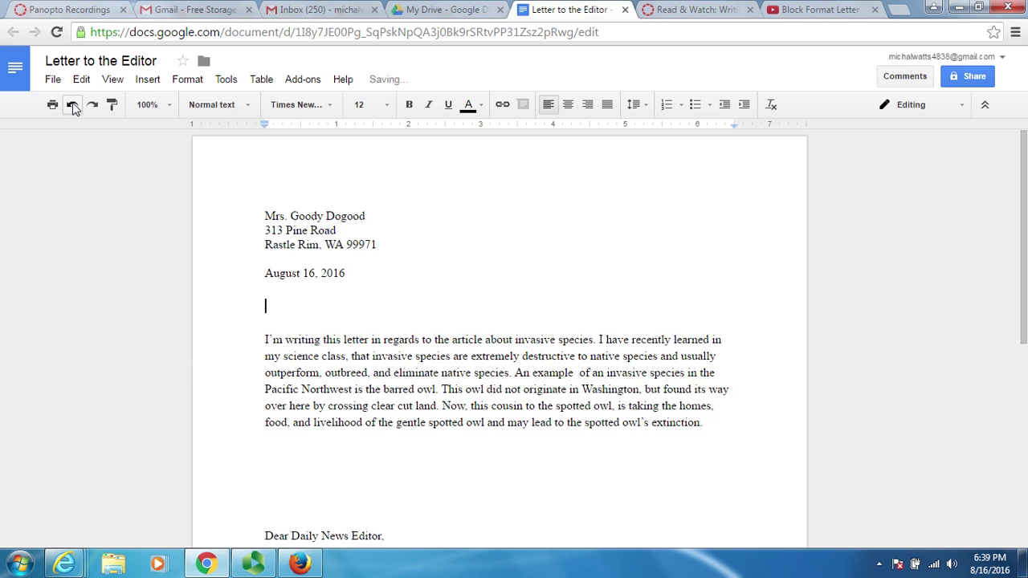
{"action": "left_click", "coordinate": [72, 105]}
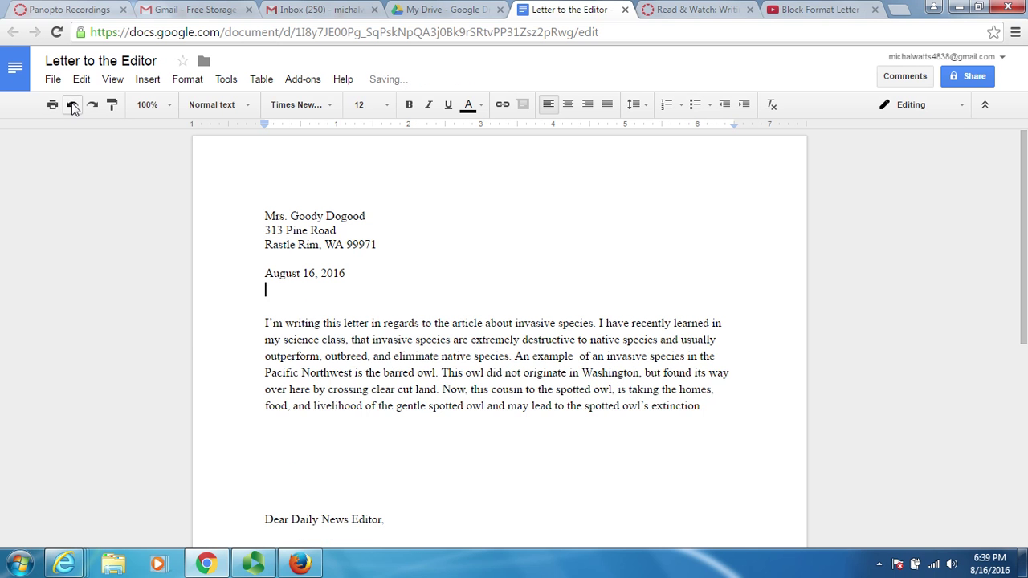
{"action": "left_click", "coordinate": [72, 105]}
{"action": "left_click", "coordinate": [72, 106]}
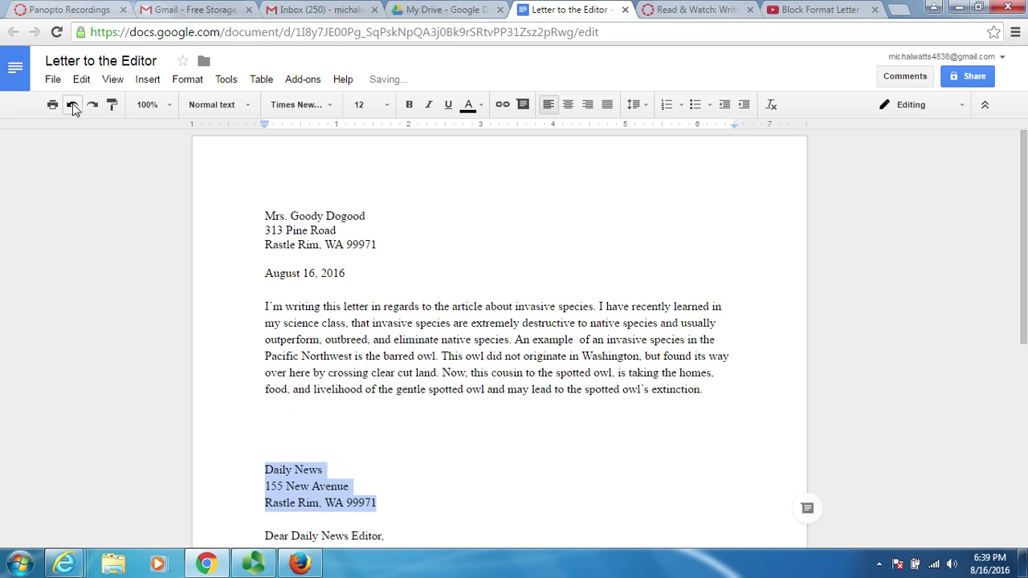